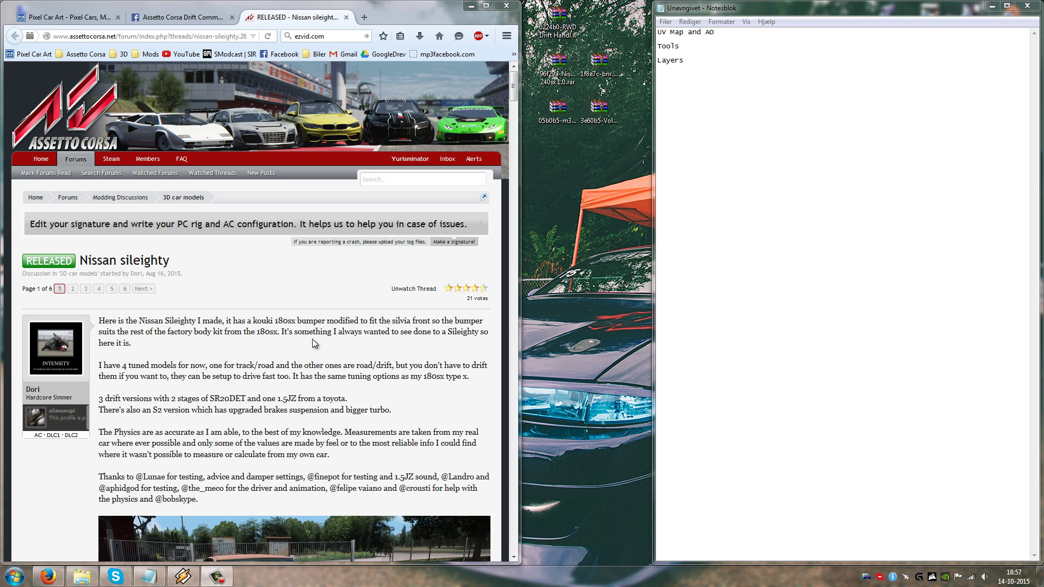
pyautogui.click(764, 57)
pyautogui.moveTo(764, 57); pyautogui.dragTo(727, 28)
pyautogui.click(752, 40)
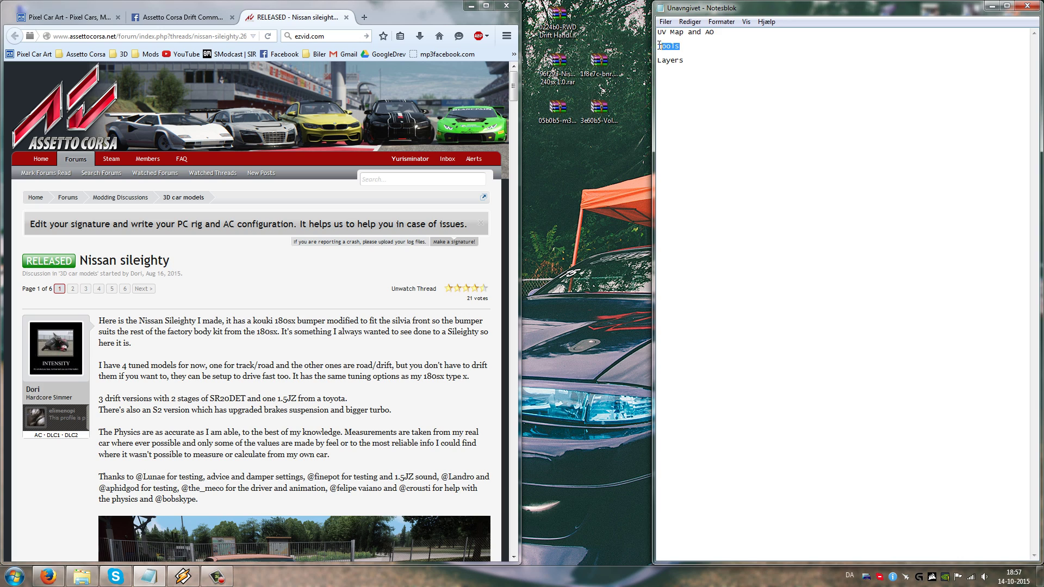
pyautogui.doubleClick(795, 59)
pyautogui.click(736, 58)
pyautogui.doubleClick(712, 45)
pyautogui.moveTo(675, 57); pyautogui.dragTo(657, 32)
pyautogui.click(719, 56)
pyautogui.moveTo(721, 63); pyautogui.dragTo(659, 31)
pyautogui.click(746, 64)
# Step: Look through the Nissan sileighty forum post, from its description and car pictures down to the car and skinning template download links
pyautogui.click(333, 351)
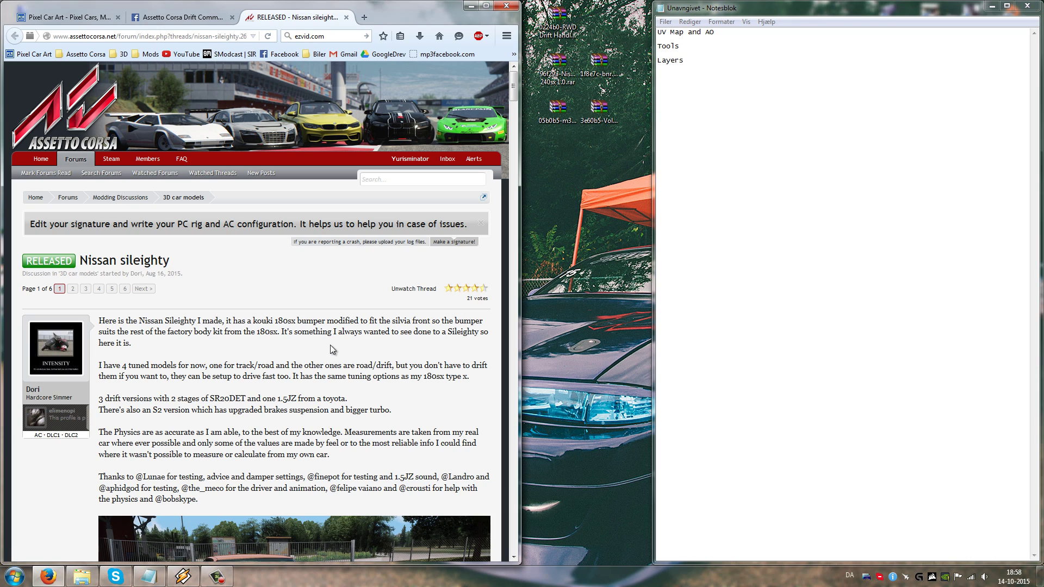
pyautogui.scroll(-5, 336, 348)
pyautogui.scroll(-2, 335, 348)
pyautogui.scroll(3, 335, 348)
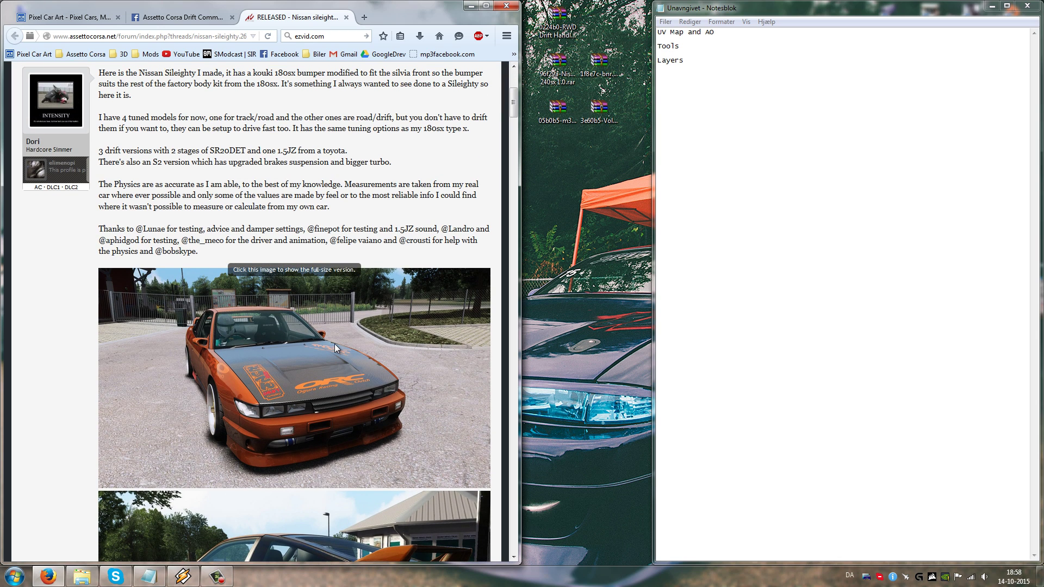
pyautogui.scroll(1, 335, 348)
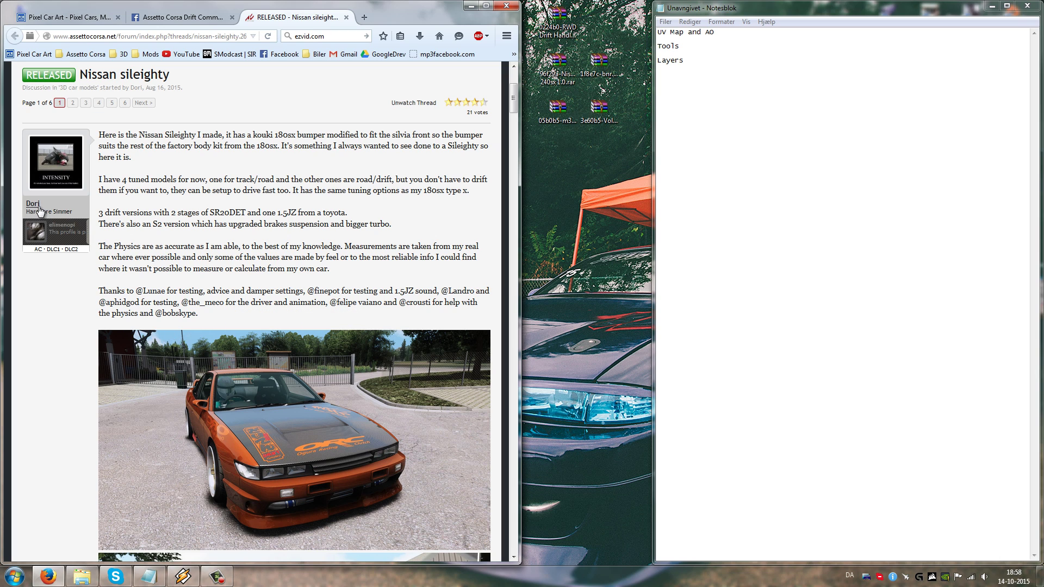
pyautogui.scroll(-1, 357, 244)
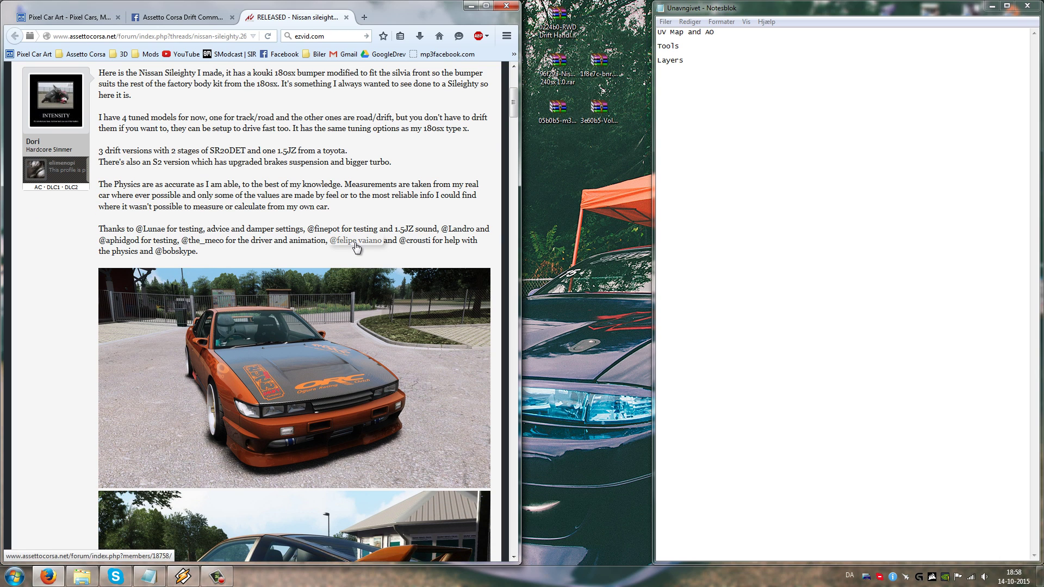
pyautogui.scroll(-1, 356, 248)
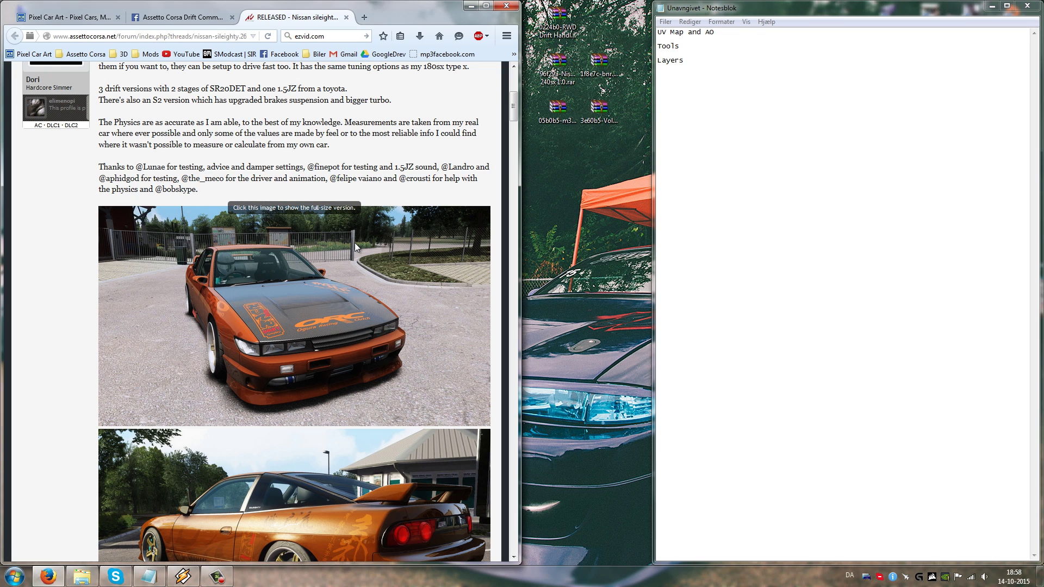
pyautogui.scroll(-6, 354, 242)
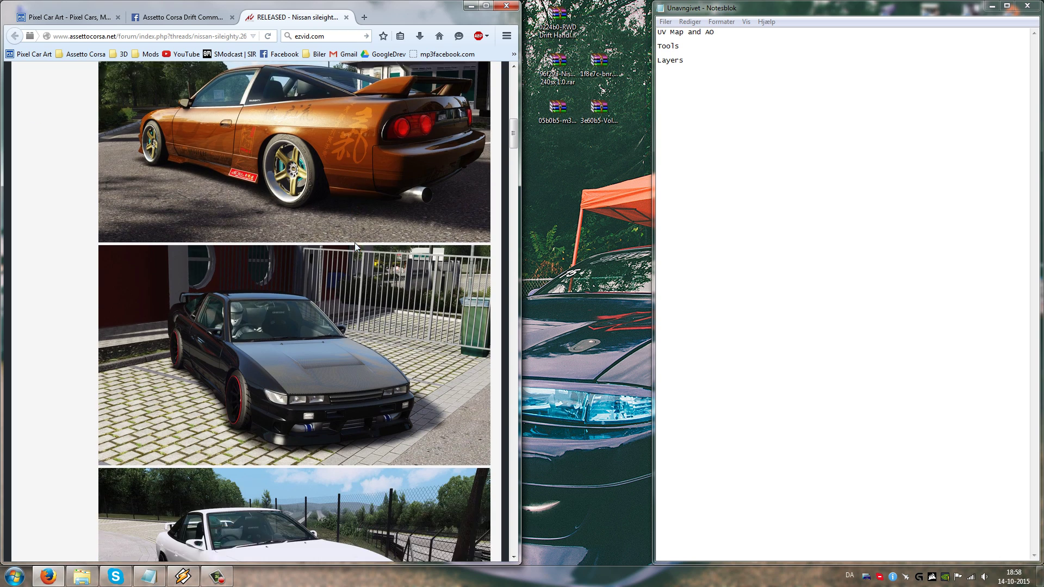
pyautogui.scroll(-6, 355, 243)
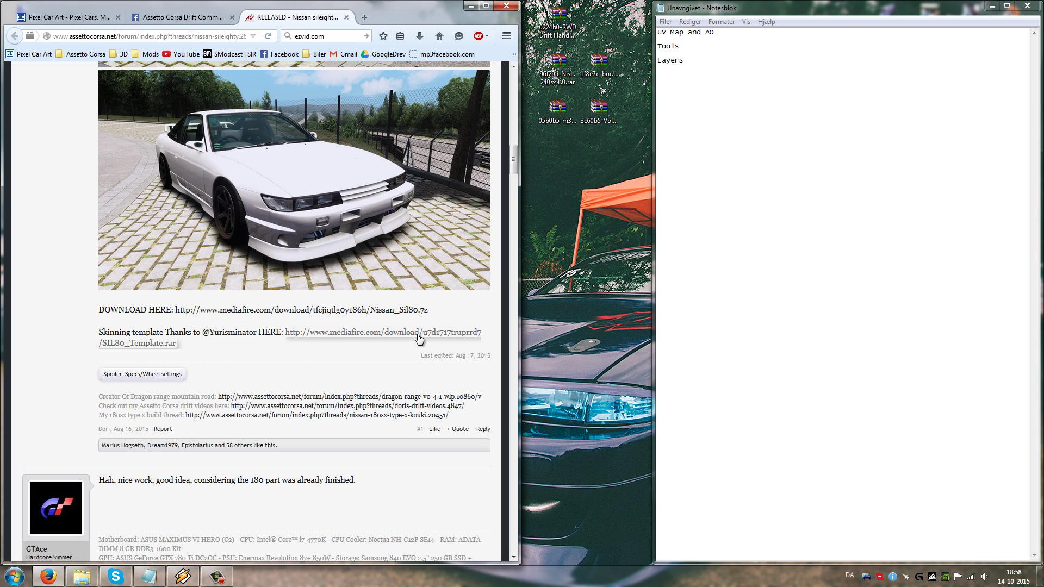
# Step: Minimize the browser and open the inner SIL80_Template folder inside the SIL80_Template folder on the desktop
pyautogui.click(470, 10)
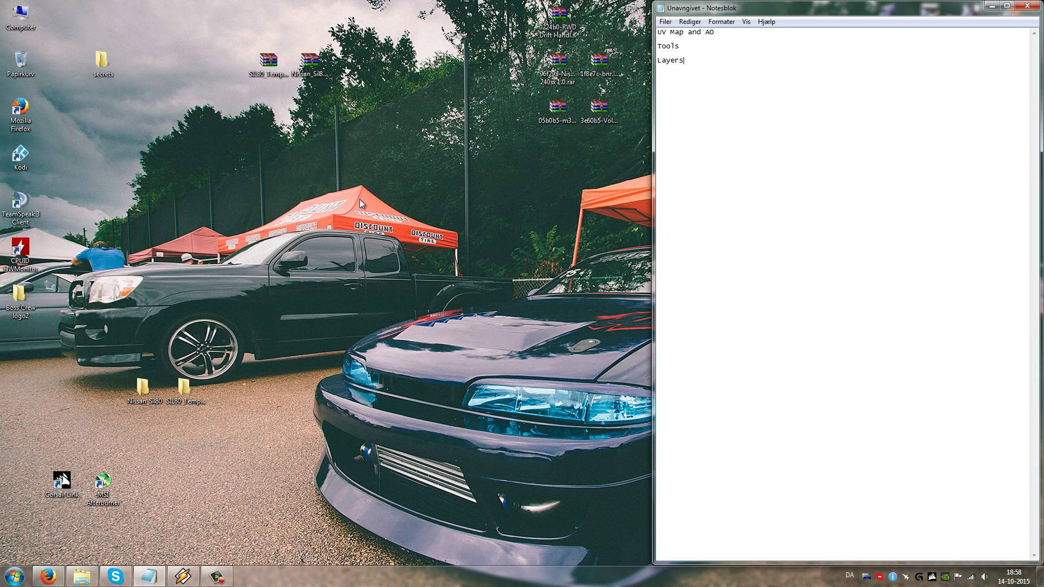
pyautogui.doubleClick(199, 390)
pyautogui.moveTo(624, 137); pyautogui.dragTo(1, 125)
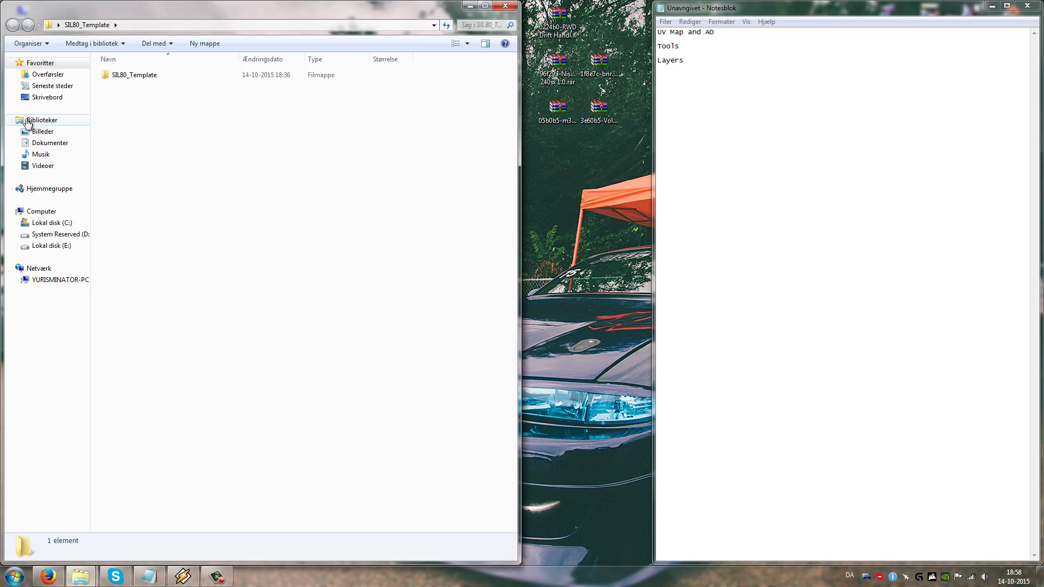
pyautogui.doubleClick(135, 76)
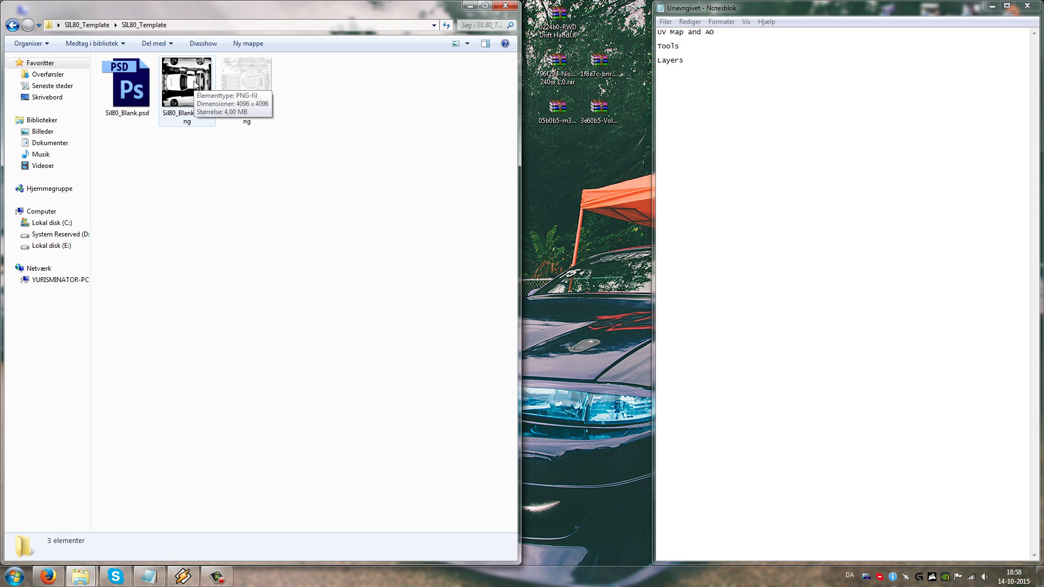
# Step: Examine the template folder's PSD, AO and wireframe files, and check the skinning template link in the forum post
pyautogui.click(250, 78)
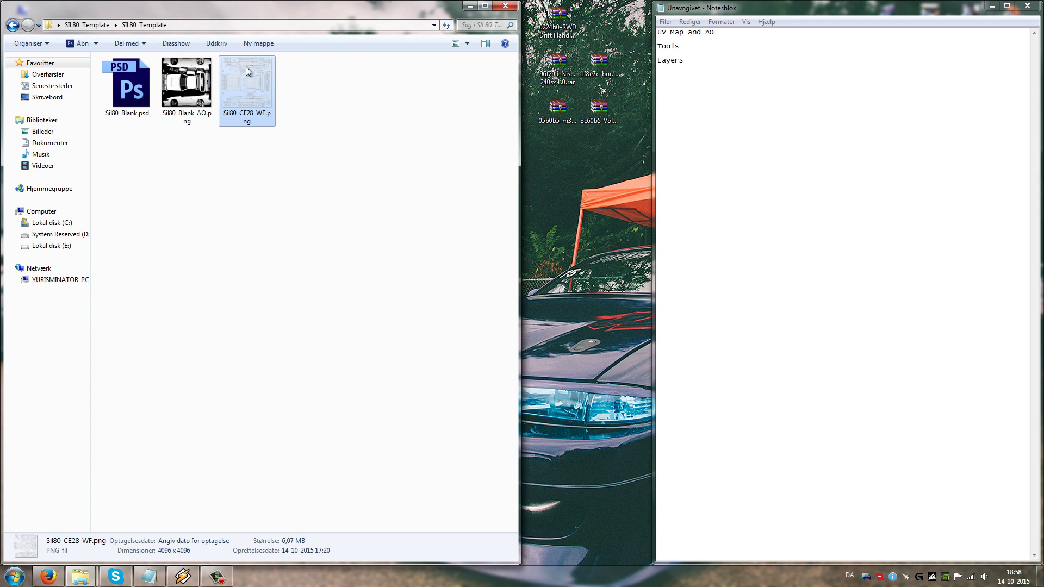
pyautogui.click(309, 210)
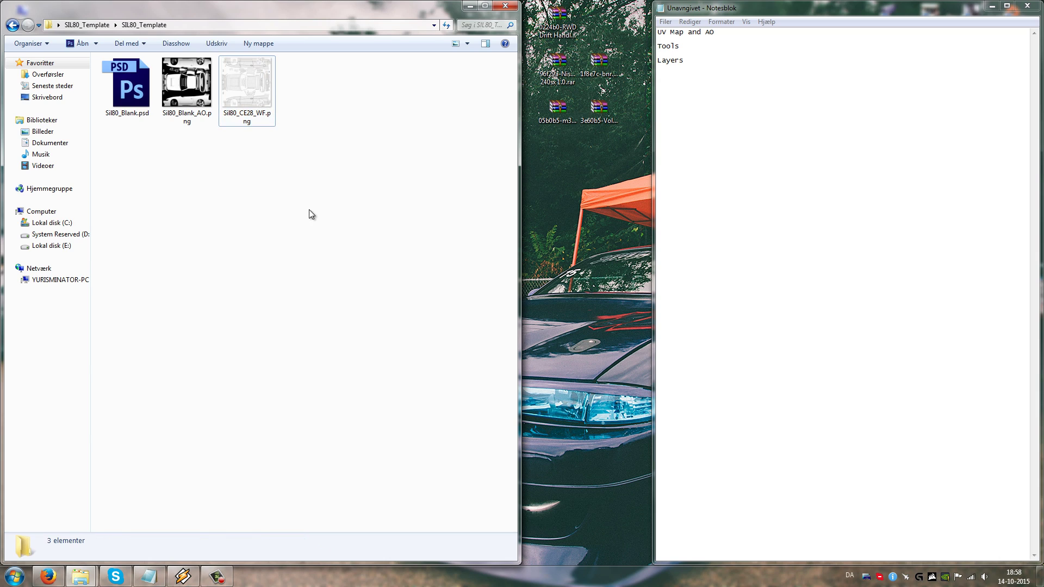
pyautogui.click(140, 93)
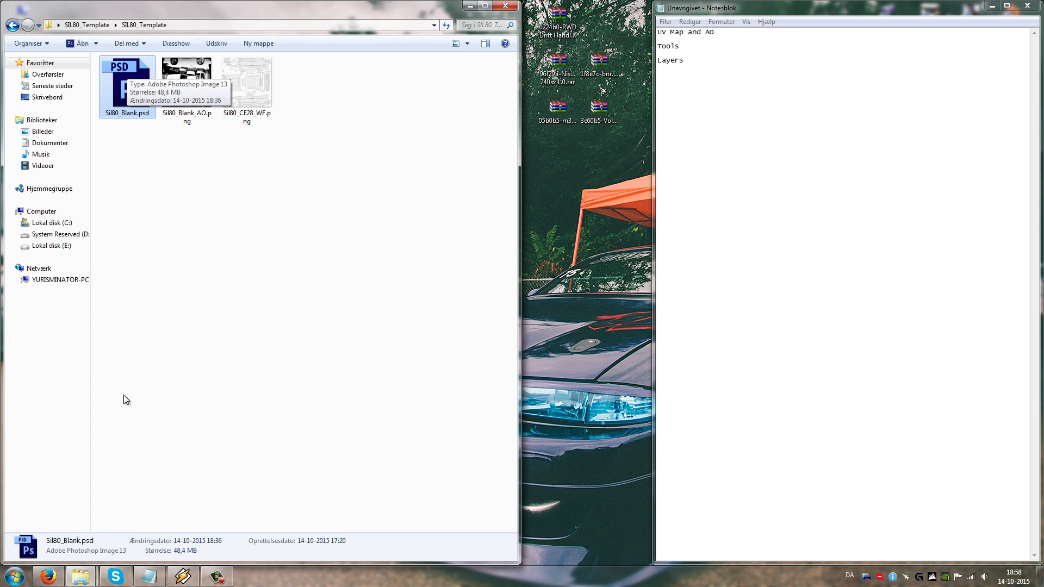
pyautogui.click(51, 577)
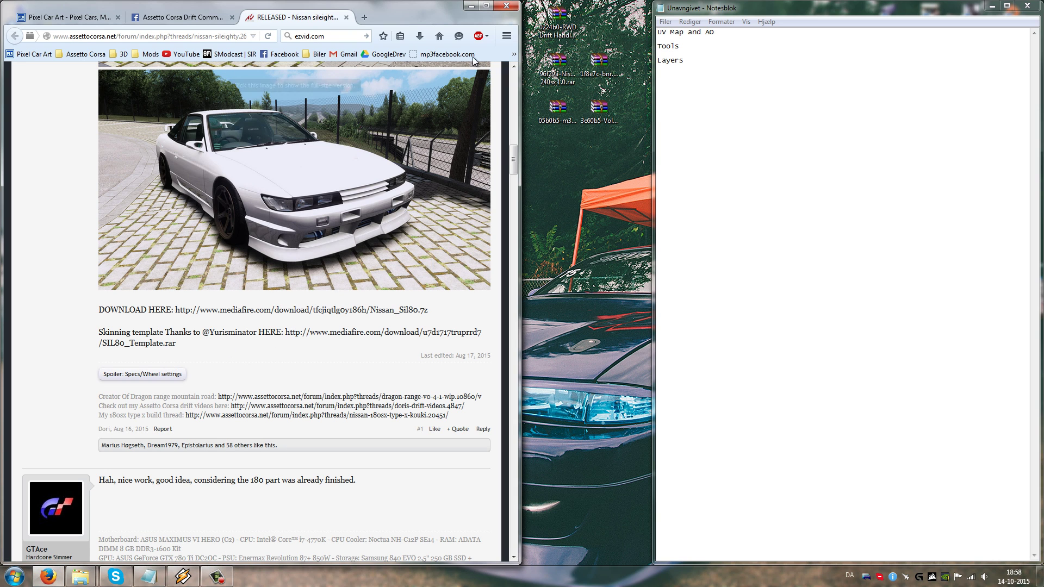
pyautogui.click(471, 5)
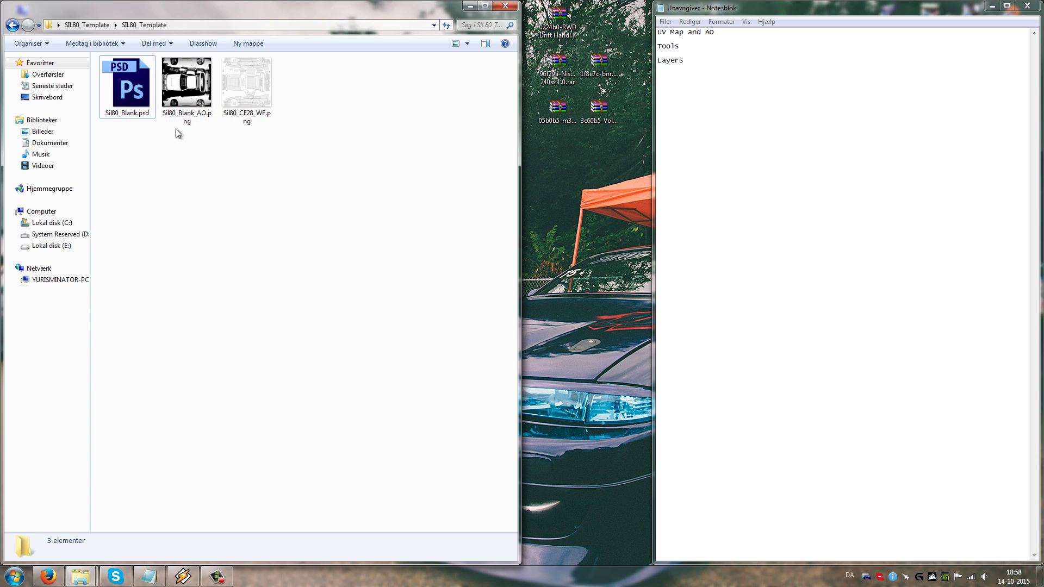
pyautogui.click(173, 81)
pyautogui.click(246, 75)
pyautogui.click(193, 82)
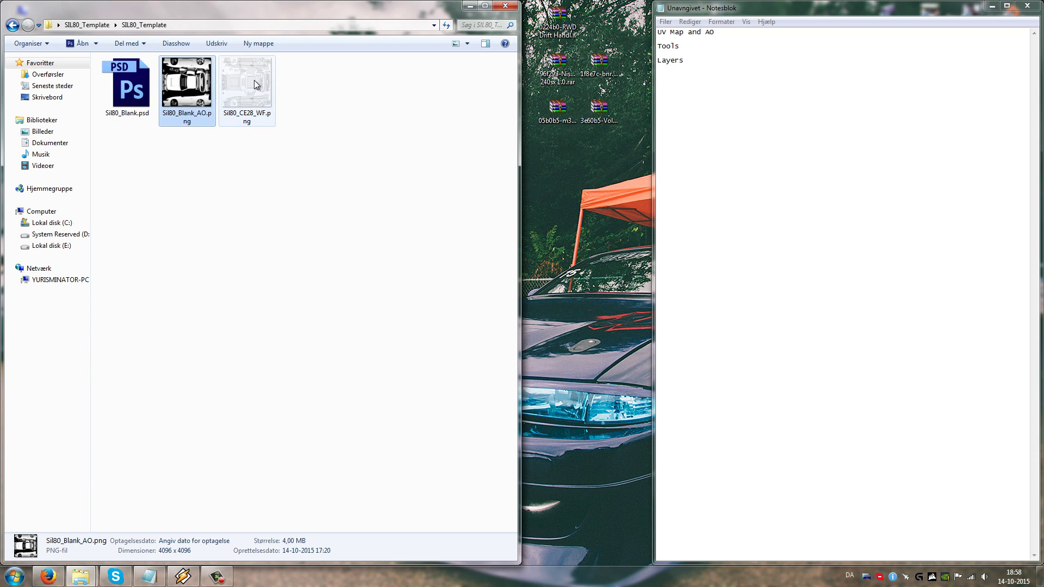
pyautogui.click(257, 84)
# Step: Open Sil80_Blank.psd in Photoshop, leaving its missing RGB profile as is without color management
pyautogui.click(146, 82)
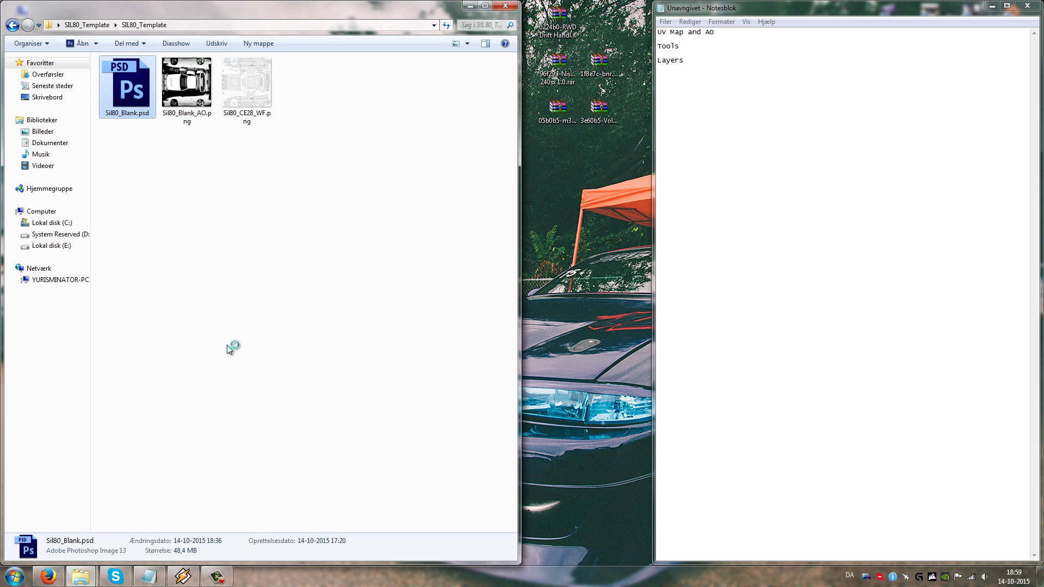
pyautogui.click(177, 235)
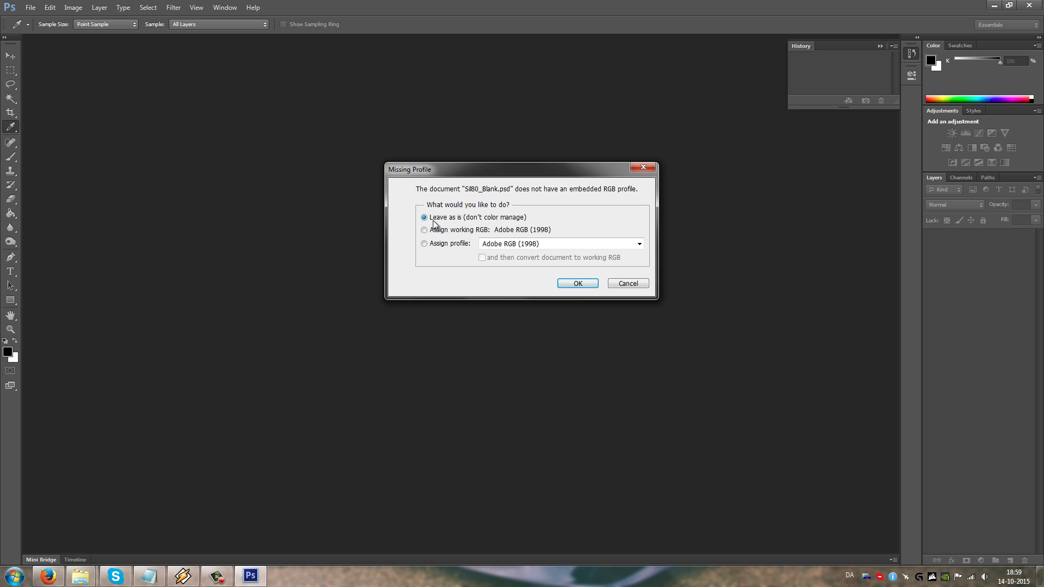
pyautogui.click(579, 285)
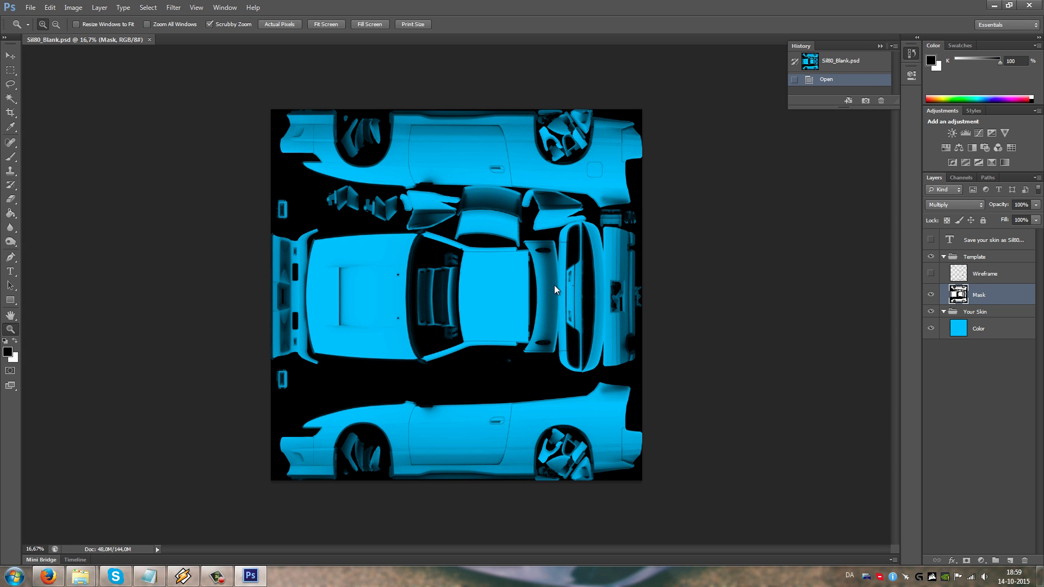
# Step: Hide the Color and Mask layers and show the Wireframe layer of the Template group
pyautogui.click(424, 295)
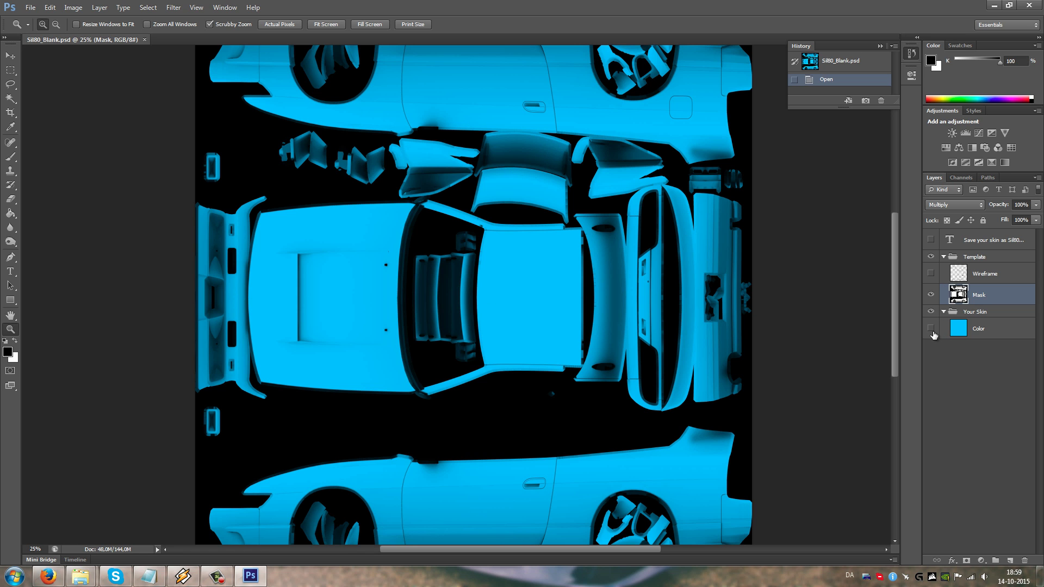
pyautogui.click(932, 332)
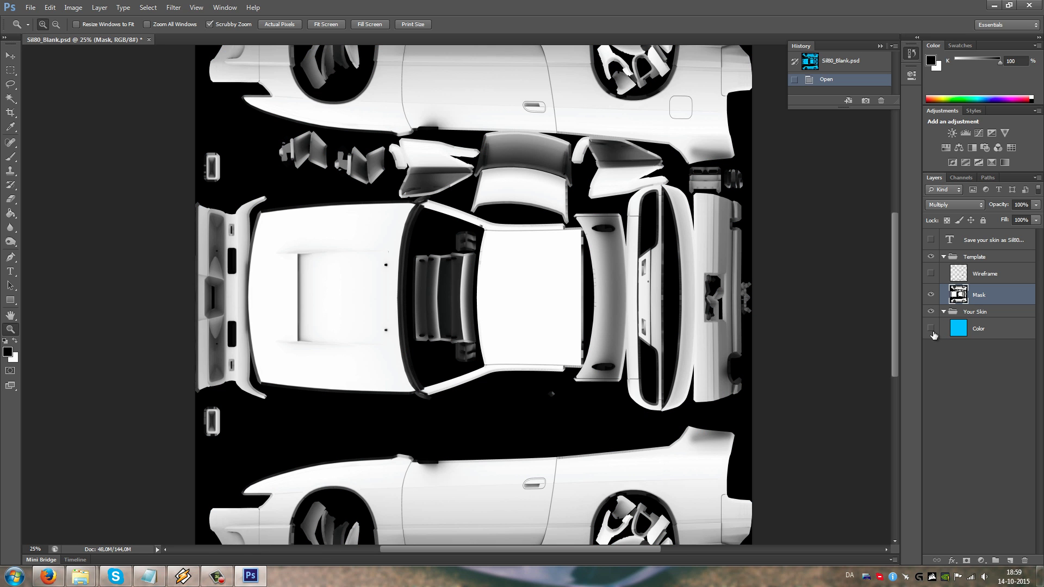
pyautogui.click(931, 295)
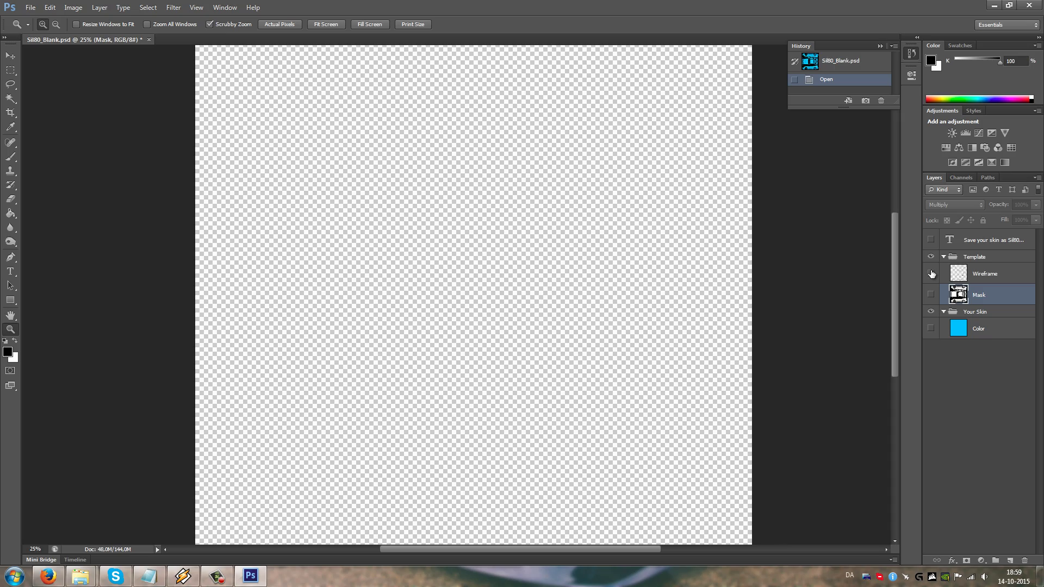
pyautogui.click(931, 274)
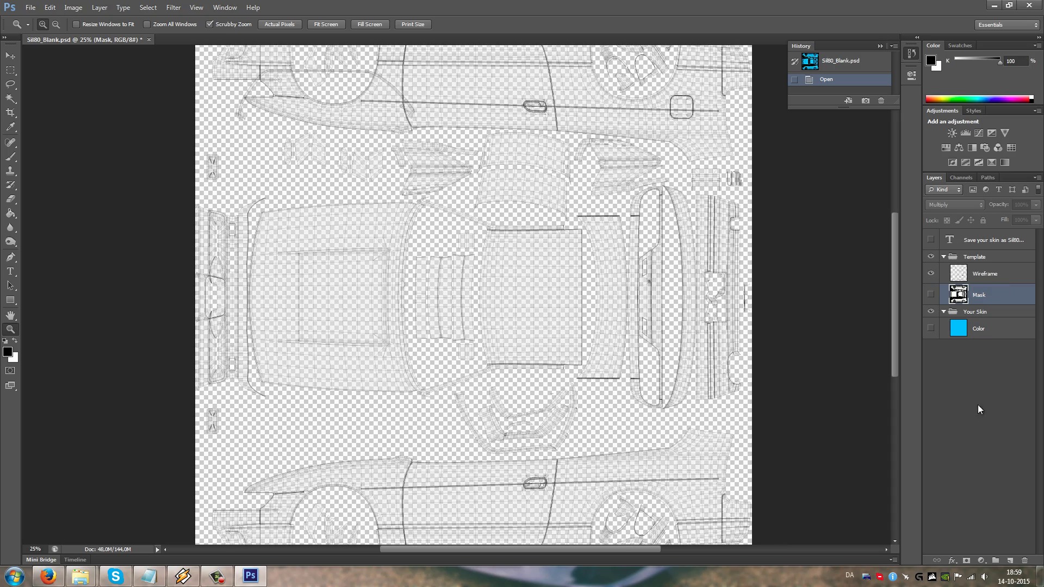
# Step: Examine the wireframe of the UV map up close, covering the hood, front bumper, both body sides and the small parts
pyautogui.click(274, 297)
pyautogui.click(273, 296)
pyautogui.click(272, 295)
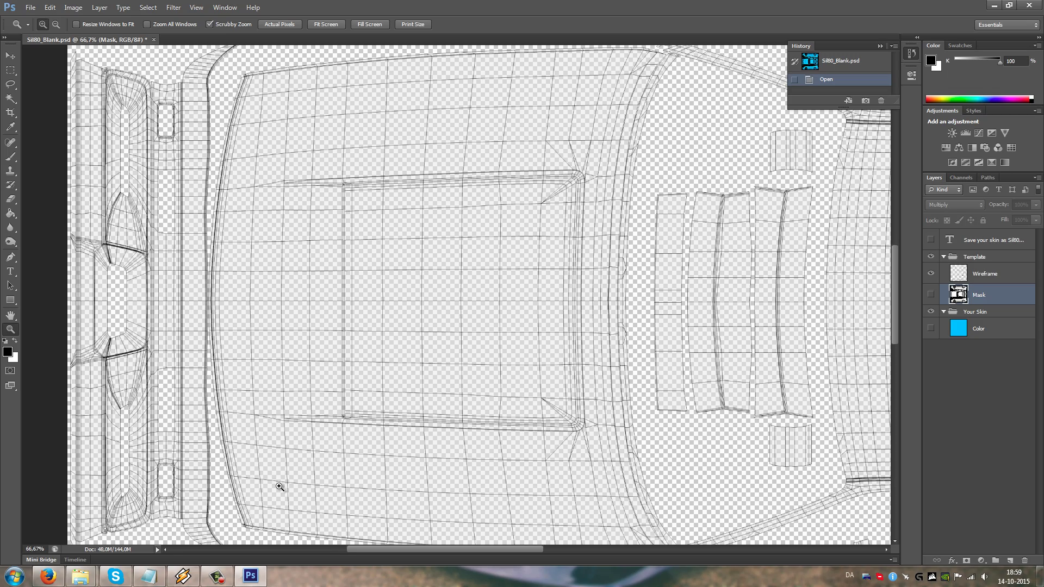
pyautogui.scroll(-2, 268, 433)
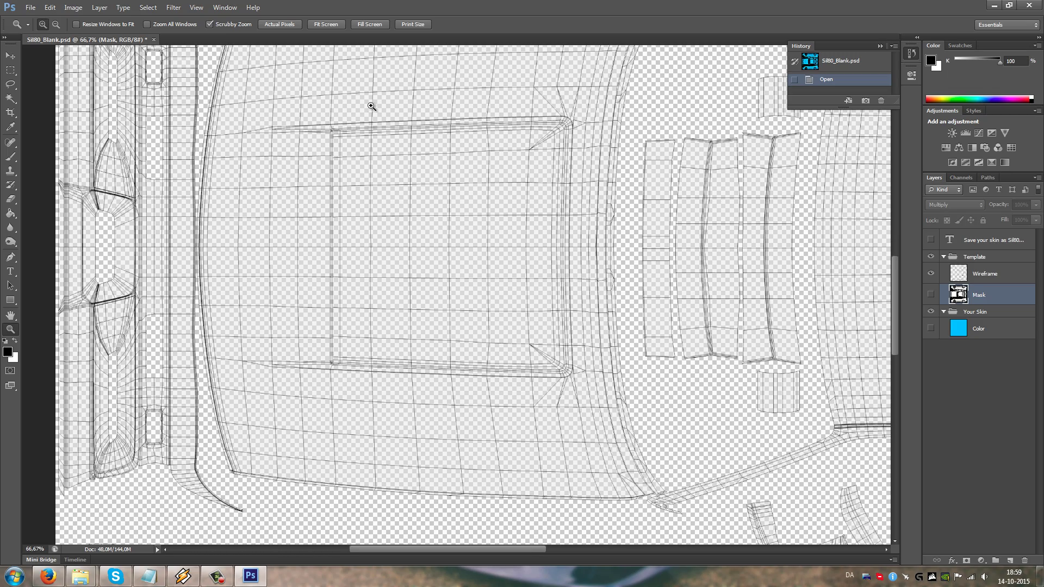
pyautogui.moveTo(517, 424); pyautogui.dragTo(649, 305)
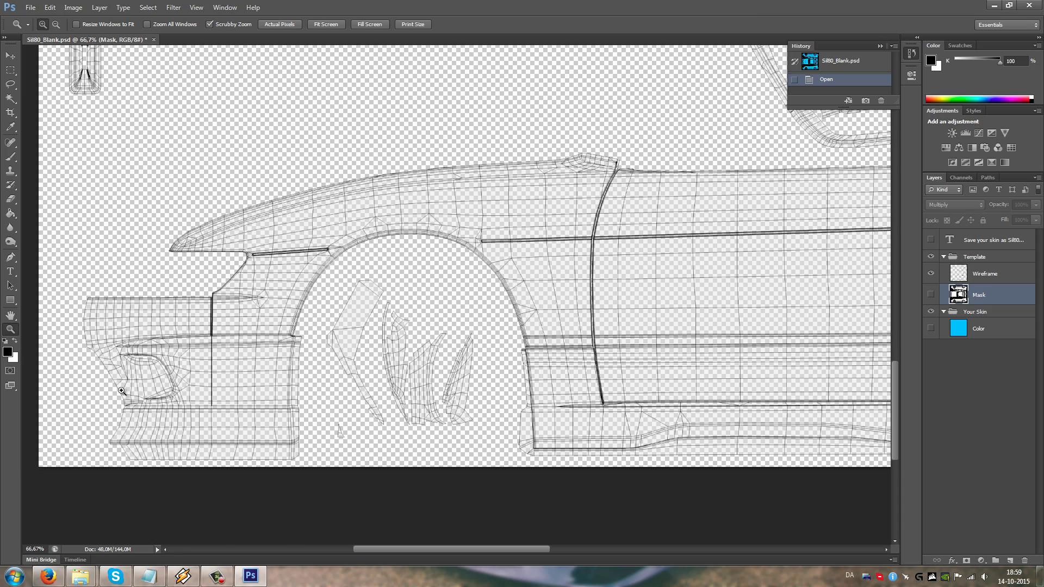
pyautogui.moveTo(751, 248); pyautogui.dragTo(203, 252)
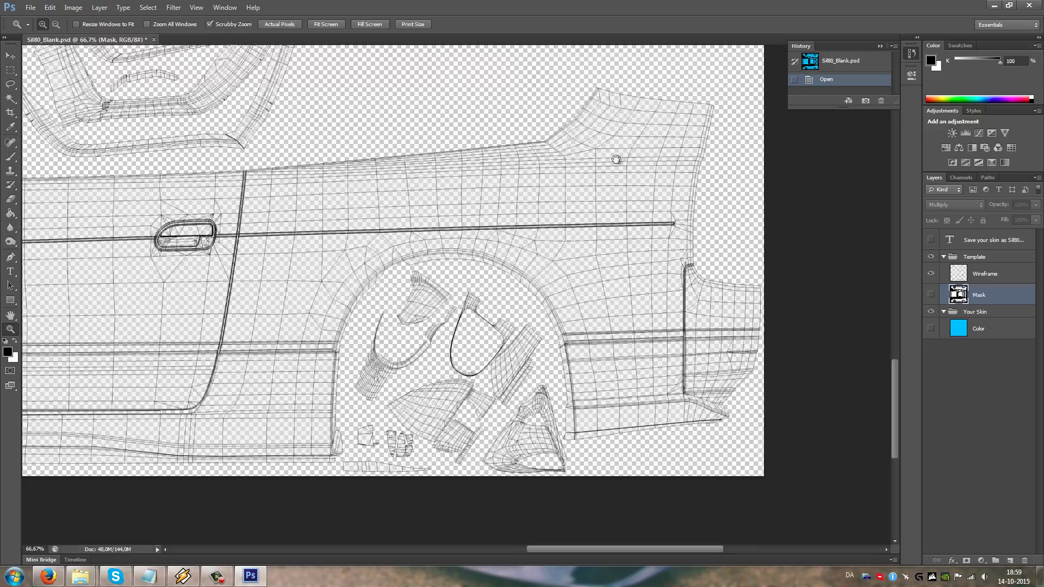
pyautogui.moveTo(616, 159); pyautogui.dragTo(609, 530)
pyautogui.moveTo(230, 321); pyautogui.dragTo(476, 316)
pyautogui.moveTo(298, 320); pyautogui.dragTo(590, 268)
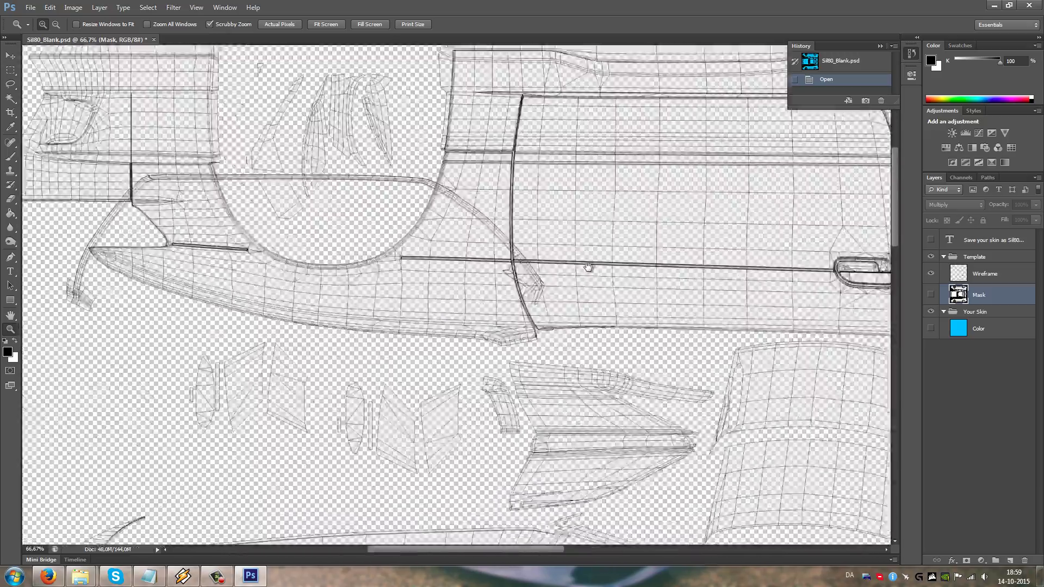
pyautogui.moveTo(269, 427); pyautogui.dragTo(297, 109)
pyautogui.moveTo(420, 422); pyautogui.dragTo(371, 164)
pyautogui.moveTo(800, 410); pyautogui.dragTo(565, 326)
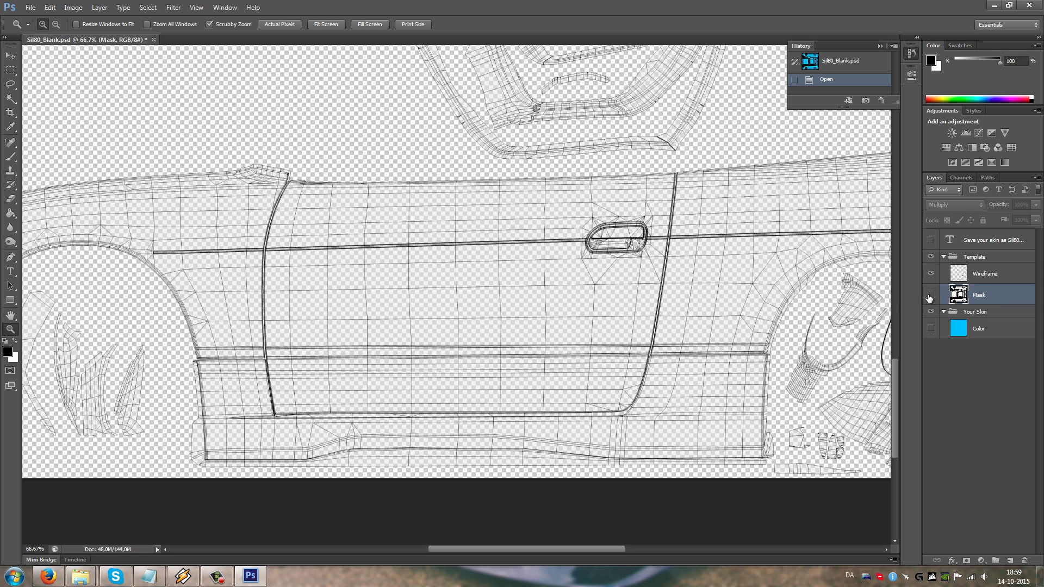
# Step: Show the Mask layer together with the wireframe and choose Multiply as its blend mode
pyautogui.click(931, 294)
pyautogui.moveTo(472, 225); pyautogui.dragTo(811, 327)
pyautogui.scroll(-2, 810, 327)
pyautogui.moveTo(591, 333); pyautogui.dragTo(576, 557)
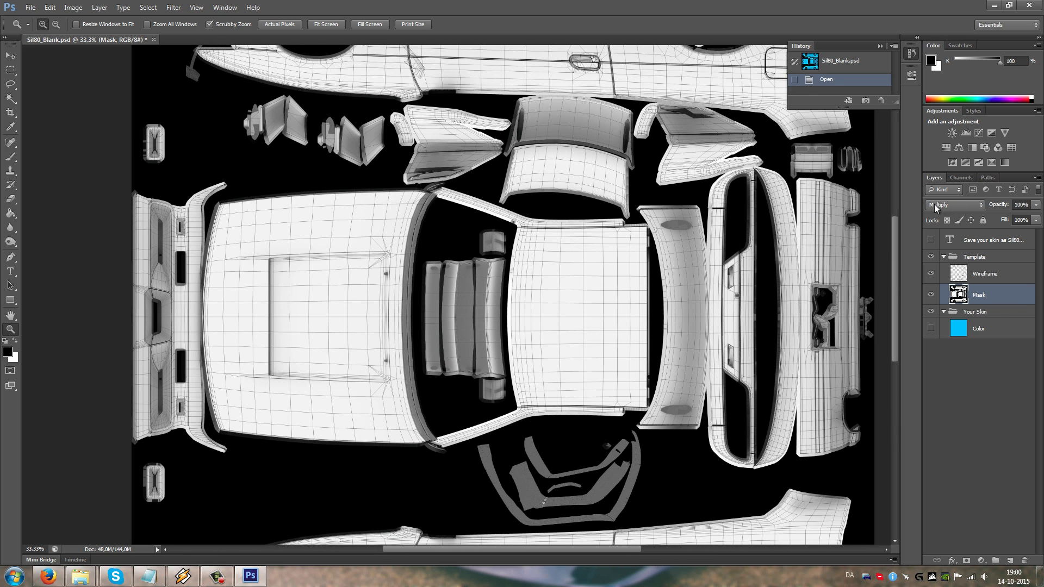
pyautogui.click(958, 206)
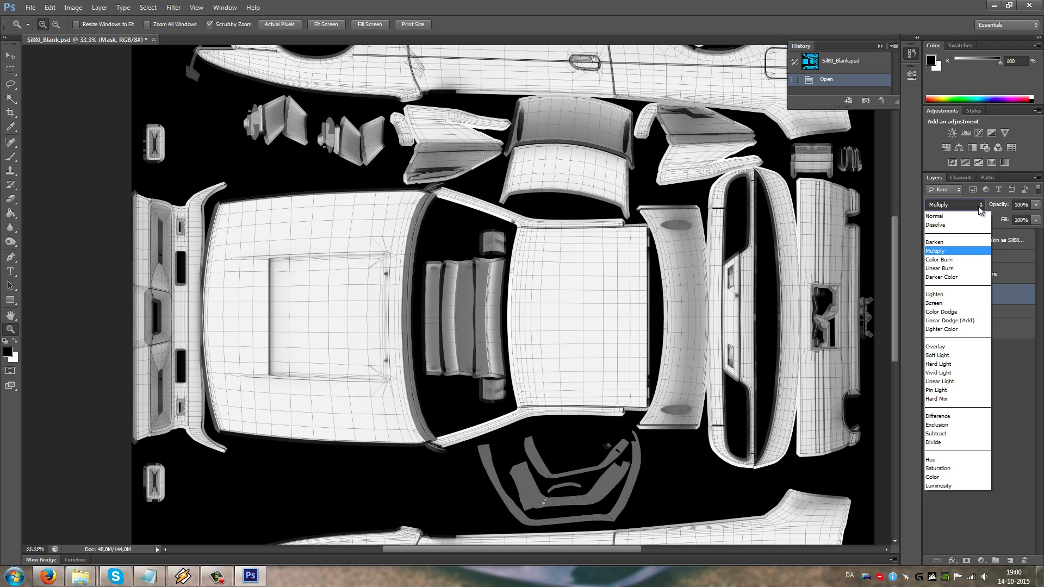
pyautogui.click(945, 251)
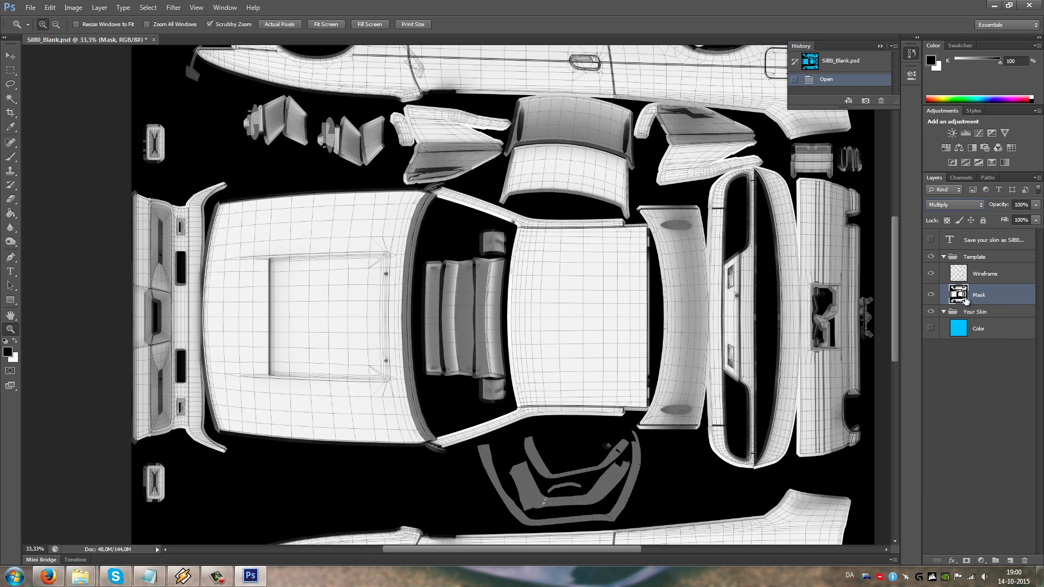
# Step: Show the blue Color layer in the Your Skin group and make it the active layer
pyautogui.click(931, 332)
pyautogui.click(1001, 330)
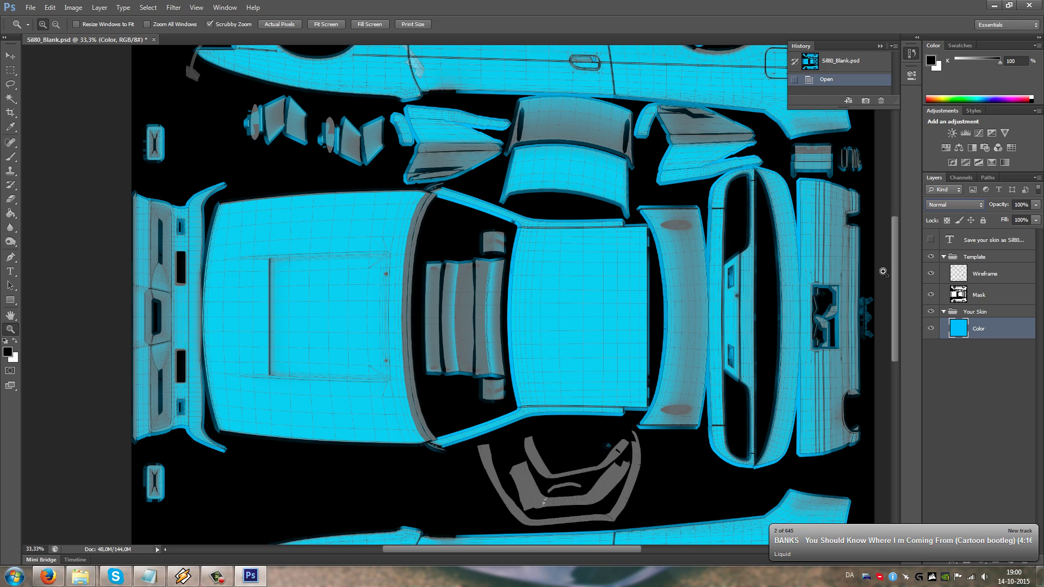
pyautogui.moveTo(609, 458); pyautogui.dragTo(598, 272)
pyautogui.click(487, 434)
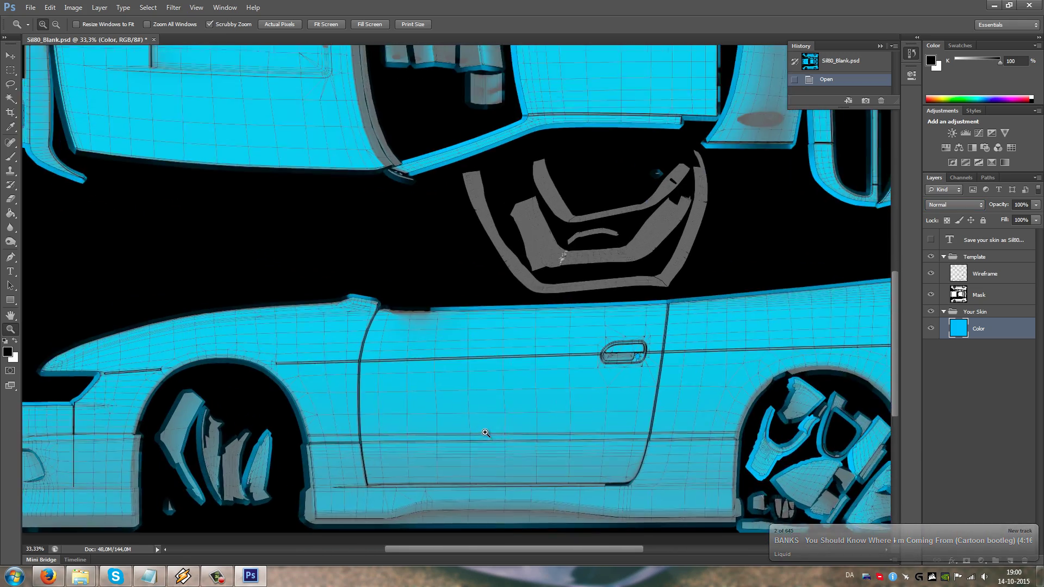
# Step: Examine the door, side skirt and rear wheel arch of the lower body side up close with color, mask and wireframe combined
pyautogui.click(487, 433)
pyautogui.moveTo(610, 330); pyautogui.dragTo(749, 215)
pyautogui.moveTo(326, 299); pyautogui.dragTo(272, 320)
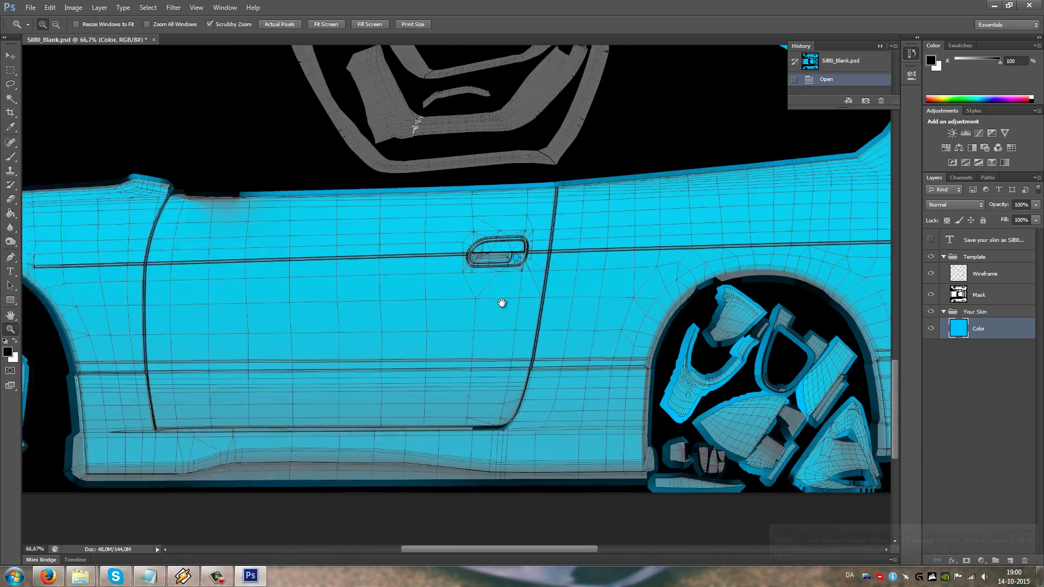
pyautogui.moveTo(549, 295); pyautogui.dragTo(512, 361)
pyautogui.hotkey('ctrl', '-')
pyautogui.hotkey('ctrl', '-')
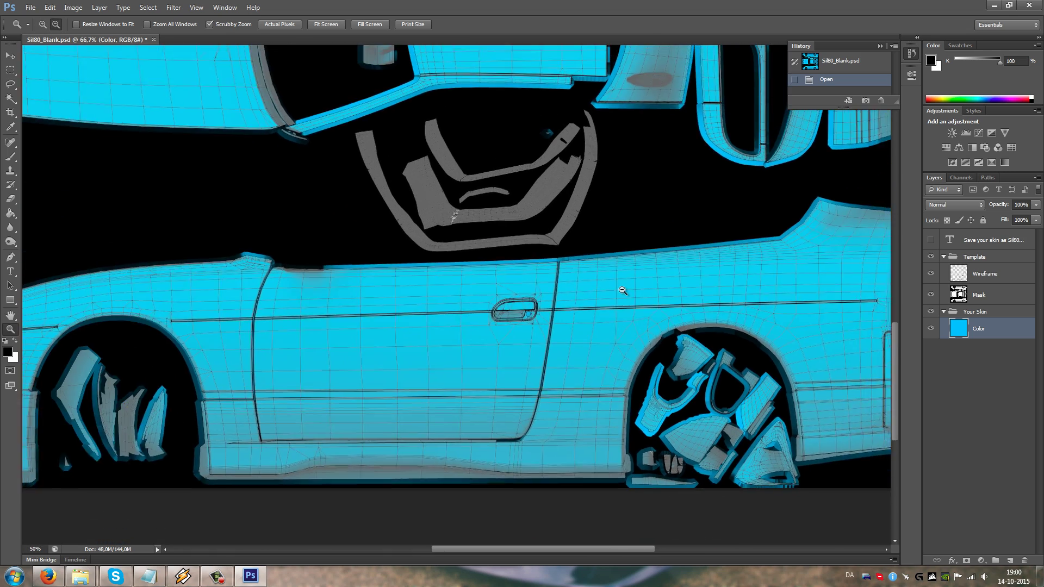
pyautogui.scroll(4, 589, 383)
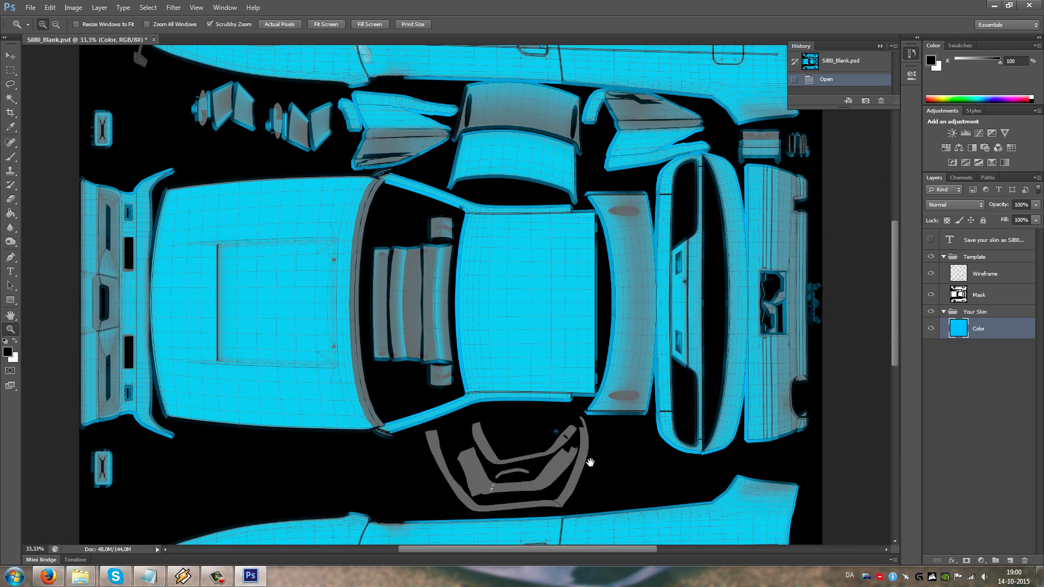
# Step: Check the topic list in the Notepad notes and return to the skin template in Photoshop
pyautogui.click(154, 577)
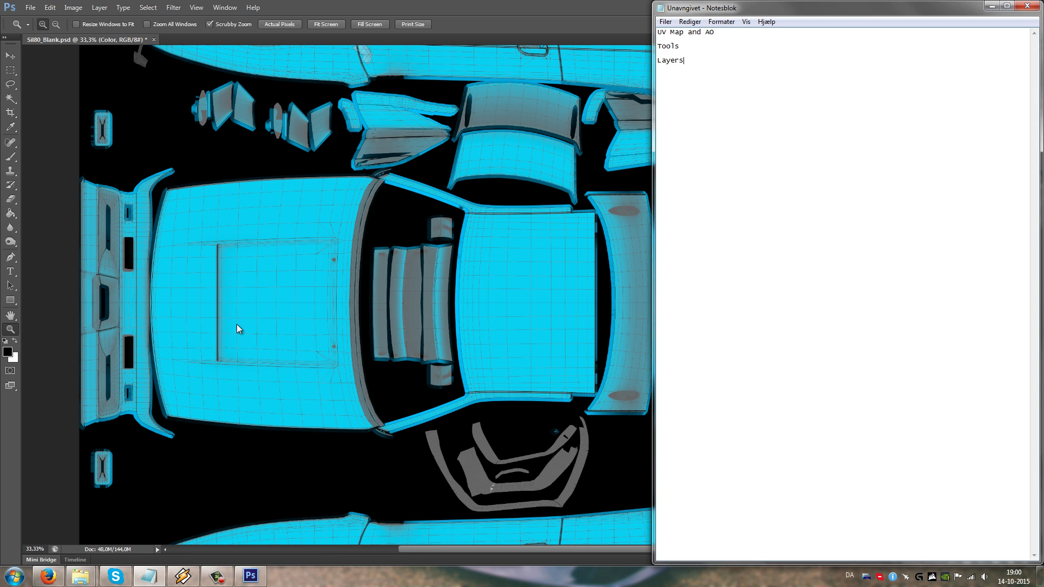
pyautogui.click(233, 227)
pyautogui.moveTo(586, 199); pyautogui.dragTo(561, 386)
pyautogui.moveTo(538, 452); pyautogui.dragTo(553, 203)
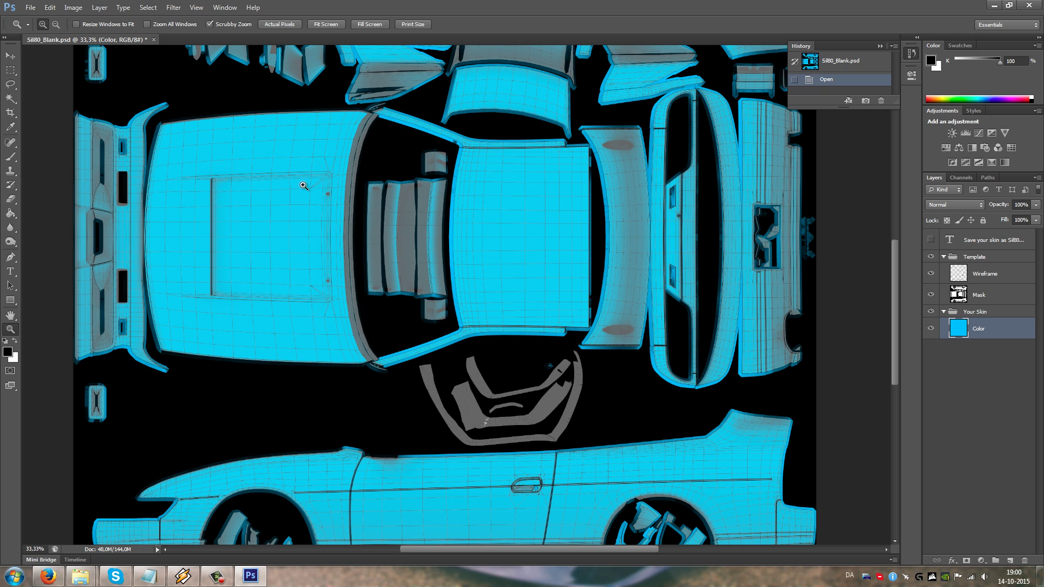
# Step: Activate the Move tool and look over the template from the lower body side up to the hood, roof and upper side
pyautogui.click(11, 57)
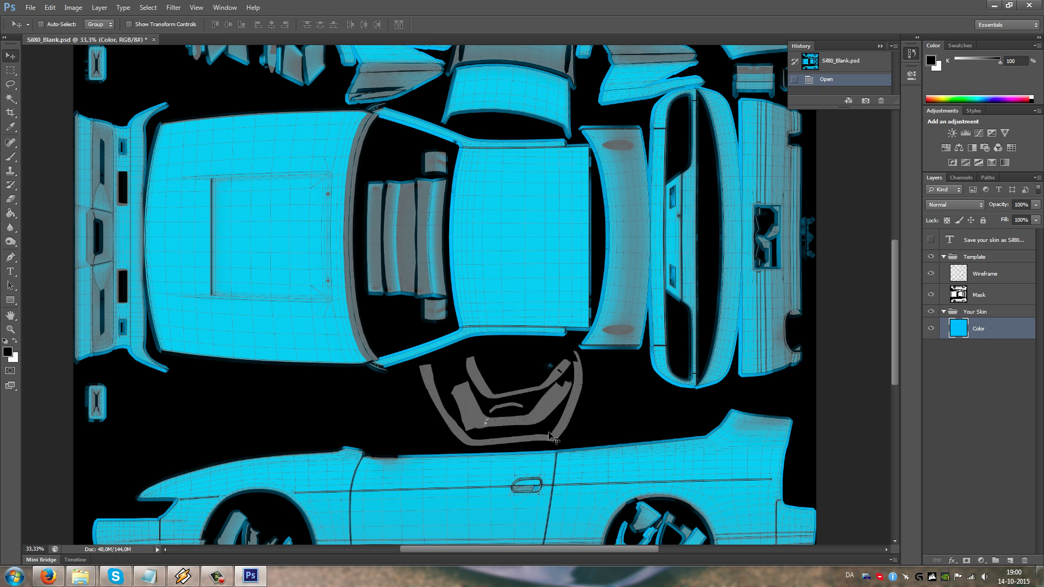
pyautogui.moveTo(554, 439); pyautogui.dragTo(527, 387)
pyautogui.scroll(-5, 495, 272)
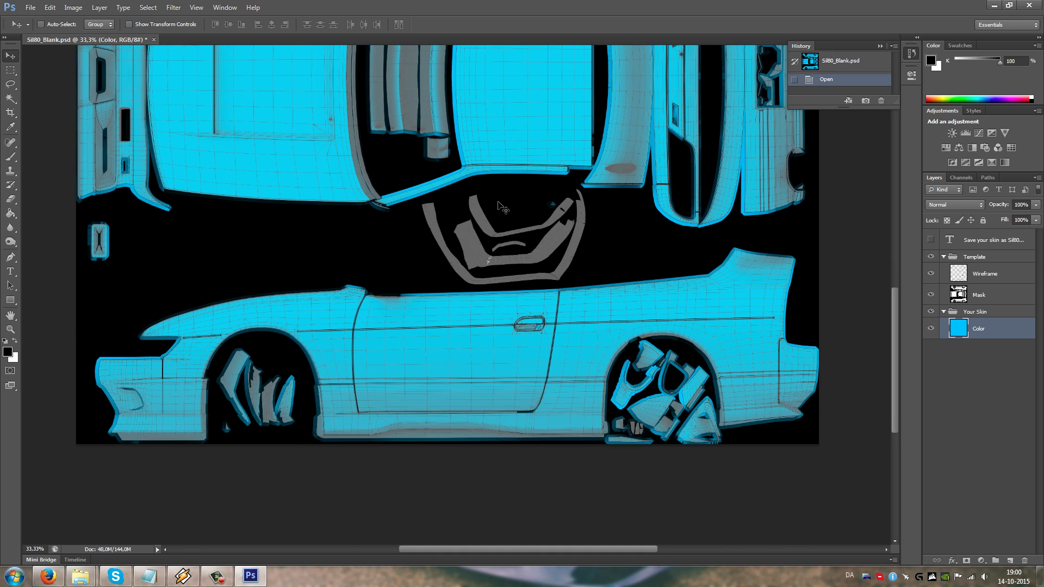
pyautogui.moveTo(492, 175); pyautogui.dragTo(486, 422)
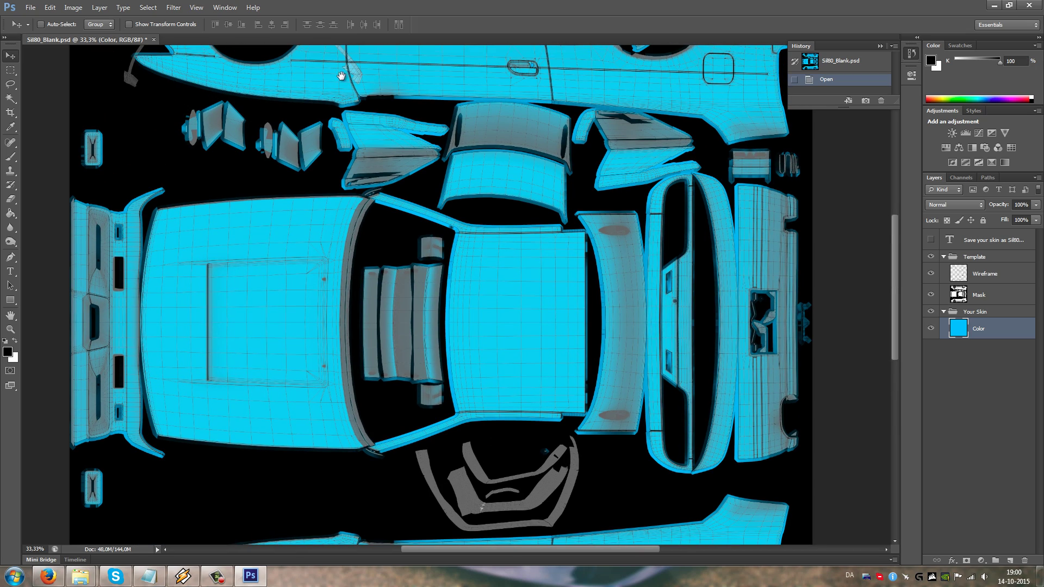
pyautogui.moveTo(526, 191); pyautogui.dragTo(485, 198)
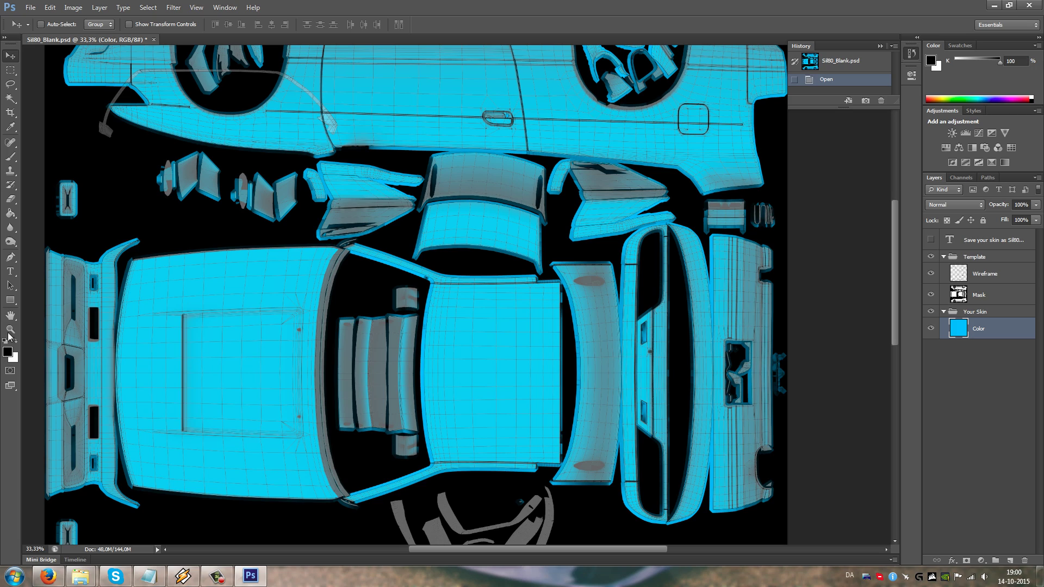
# Step: Pan across the template with the Hand tool, return to the Move tool and bring the upper body side fully into view
pyautogui.click(10, 316)
pyautogui.moveTo(280, 374); pyautogui.dragTo(426, 299)
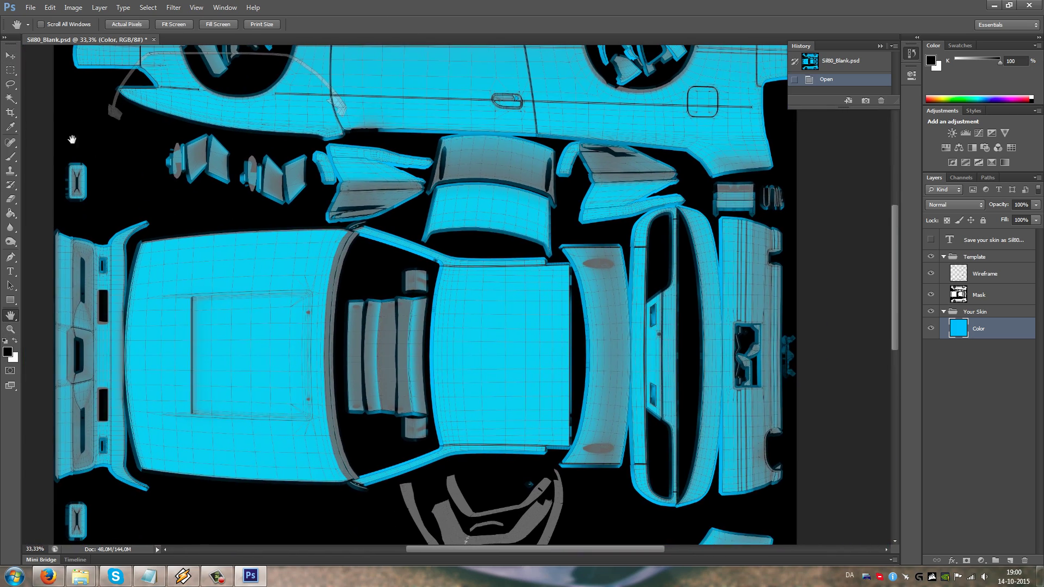
pyautogui.click(11, 56)
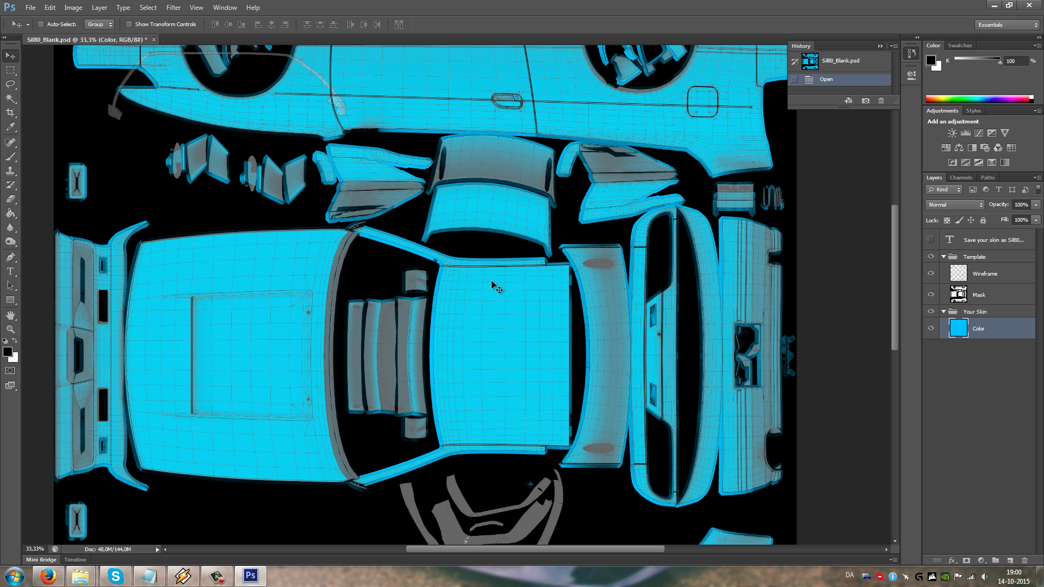
pyautogui.moveTo(422, 400); pyautogui.dragTo(423, 487)
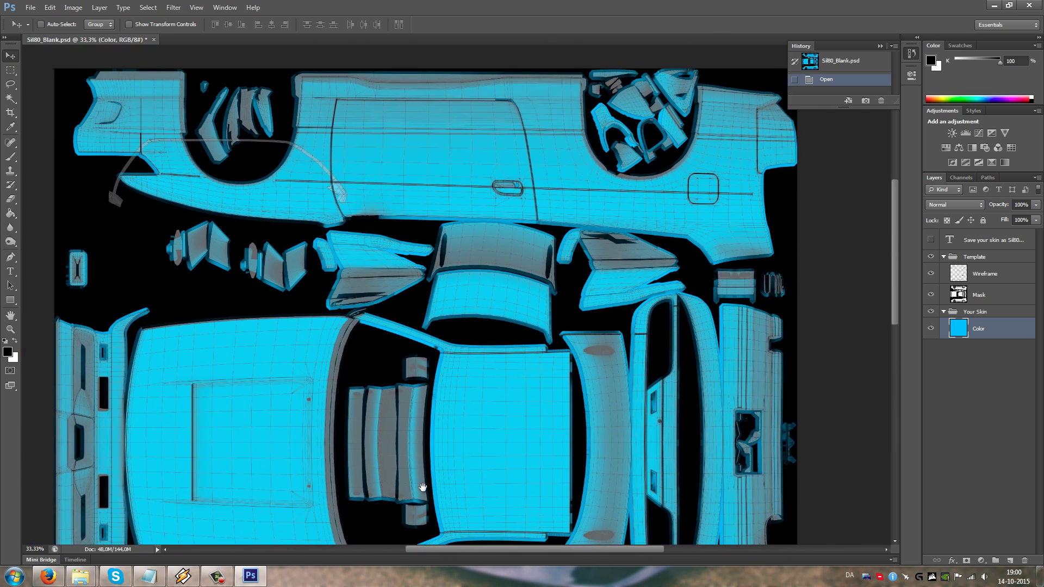